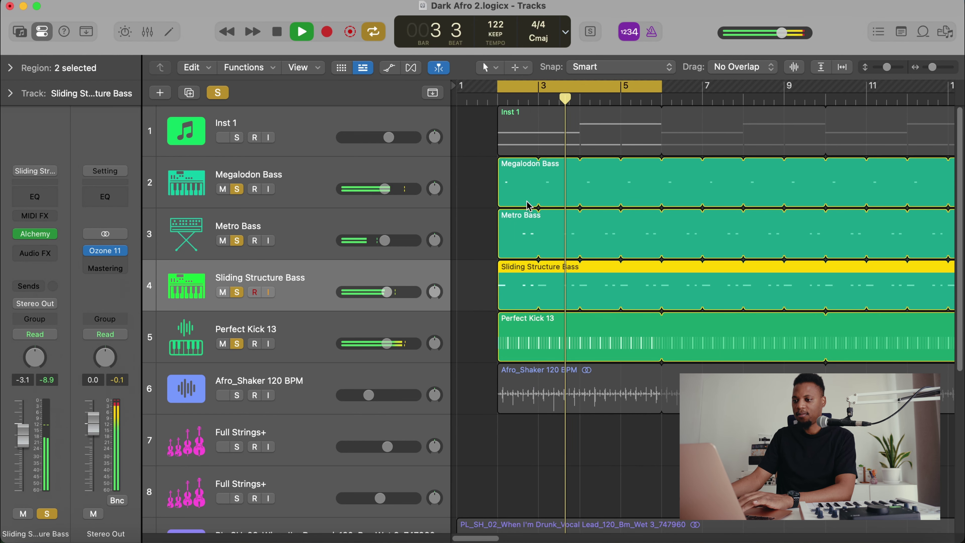
Stop playback, unsolo the Metro Bass and Sliding Structure Bass tracks, and play the loop with Megalodon Bass and Perfect Kick 13.
{"action": "left_click", "coordinate": [475, 189]}
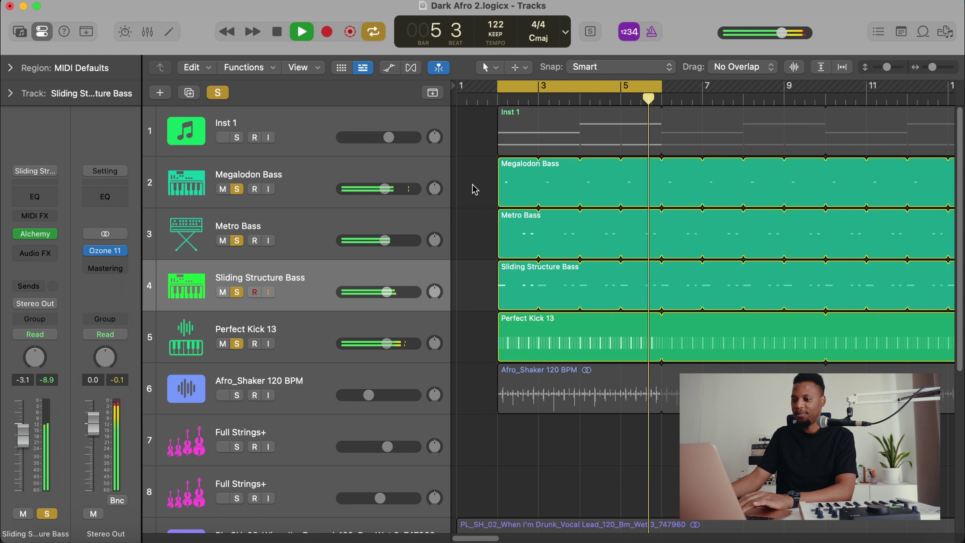
{"action": "key", "text": "space"}
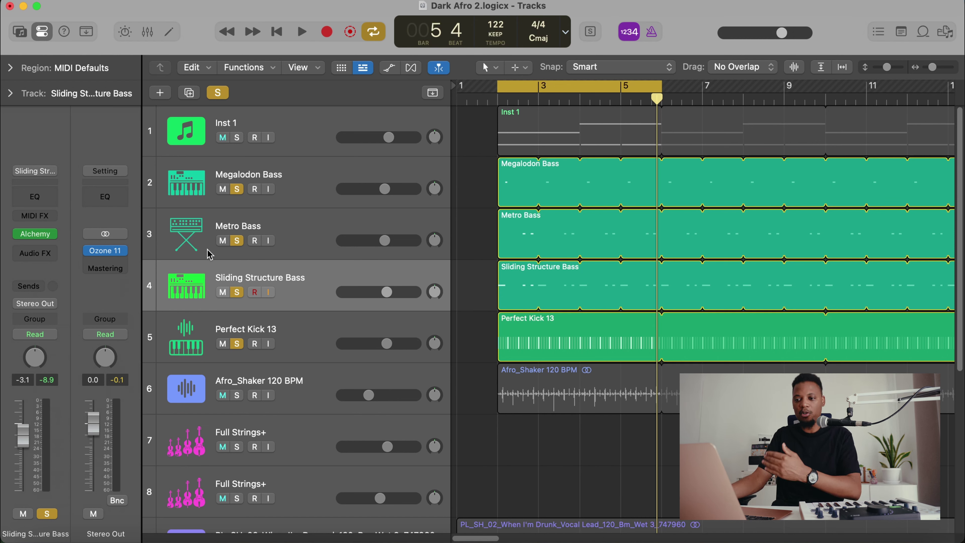
{"action": "left_click", "coordinate": [237, 241]}
{"action": "left_click", "coordinate": [237, 292]}
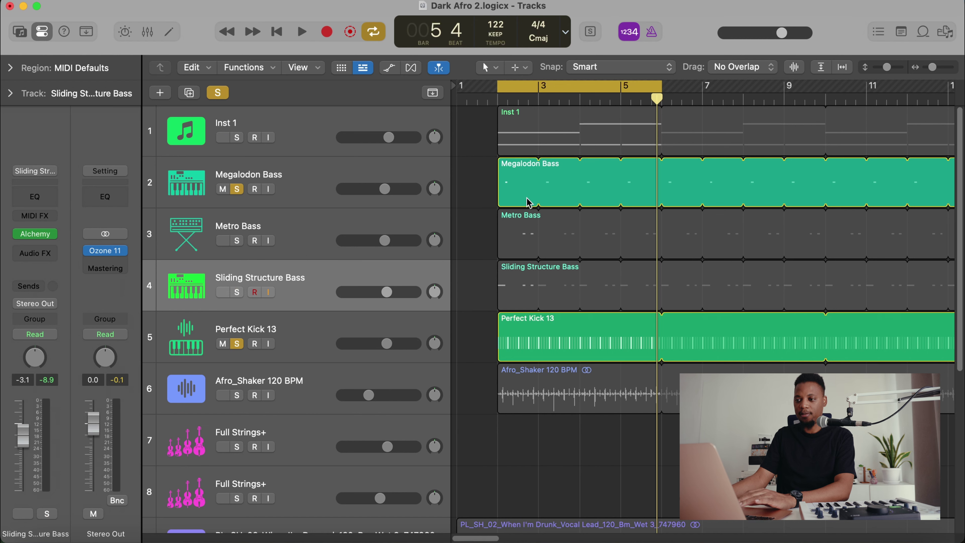
{"action": "key", "text": "space"}
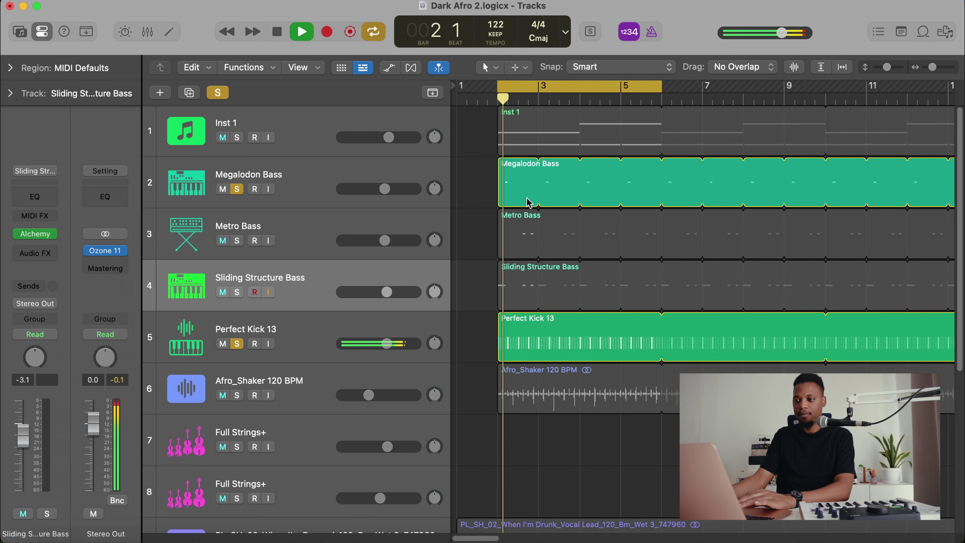
Examine the Alchemy synth on the Megalodon Bass track and close its window.
{"action": "left_click", "coordinate": [313, 190]}
{"action": "left_click", "coordinate": [35, 234]}
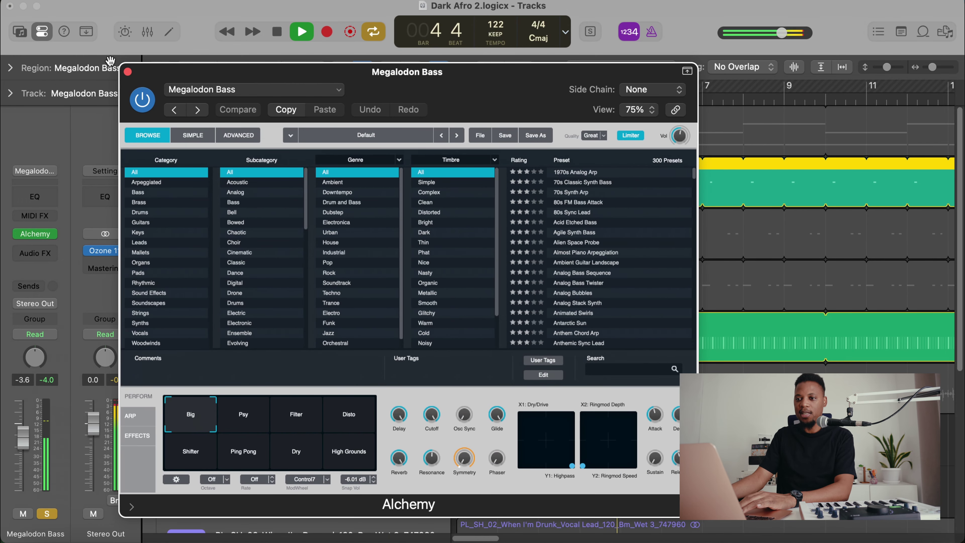
{"action": "left_click", "coordinate": [128, 71]}
Add a Channel EQ to the Megalodon Bass track, view its frequency spectrum during playback, and close it.
{"action": "left_click", "coordinate": [38, 197]}
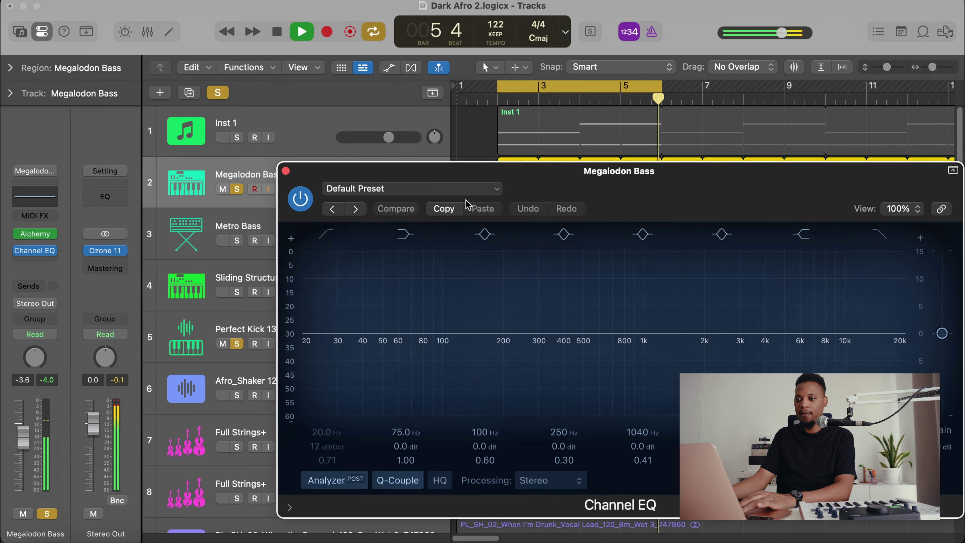
{"action": "left_click_drag", "start_coordinate": [560, 179], "coordinate": [435, 138]}
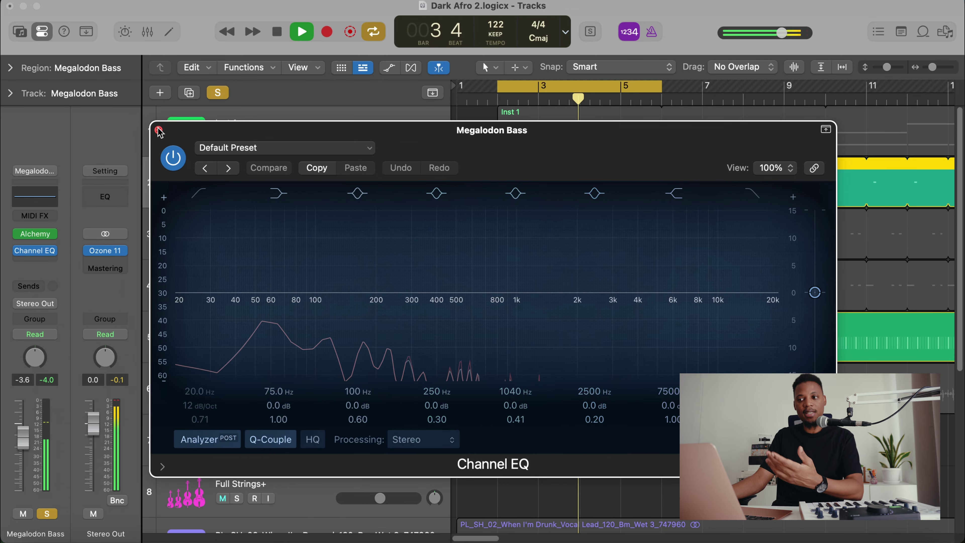
{"action": "key", "text": "super+w"}
Solo the Metro Bass track and enable the analyzer in its Channel EQ to view its frequency spectrum.
{"action": "left_click", "coordinate": [237, 240]}
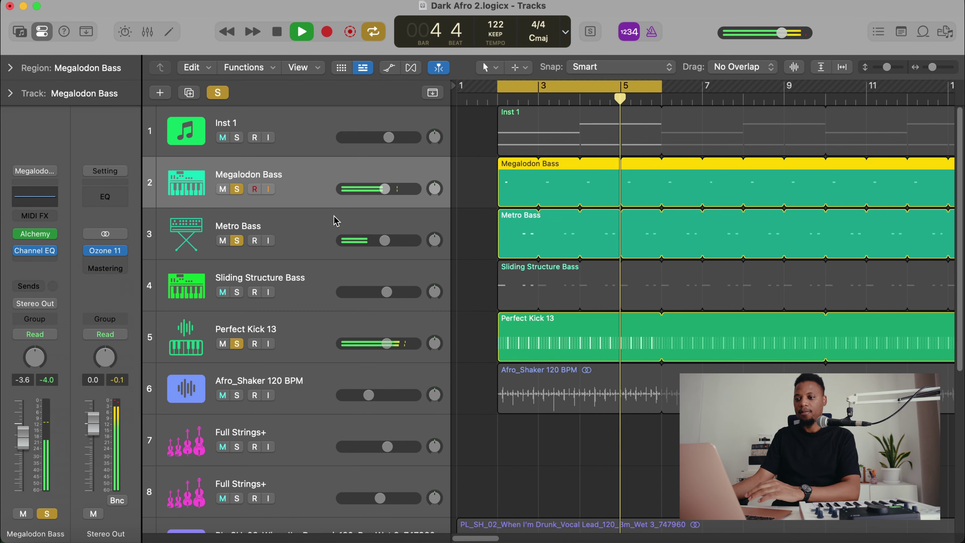
{"action": "left_click", "coordinate": [316, 231]}
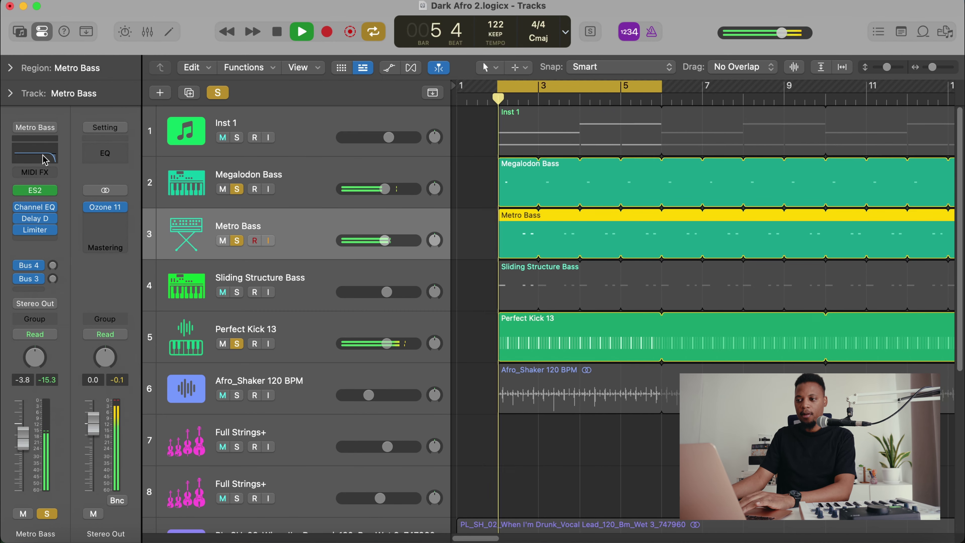
{"action": "left_click", "coordinate": [34, 207]}
{"action": "left_click_drag", "start_coordinate": [703, 172], "coordinate": [509, 141]}
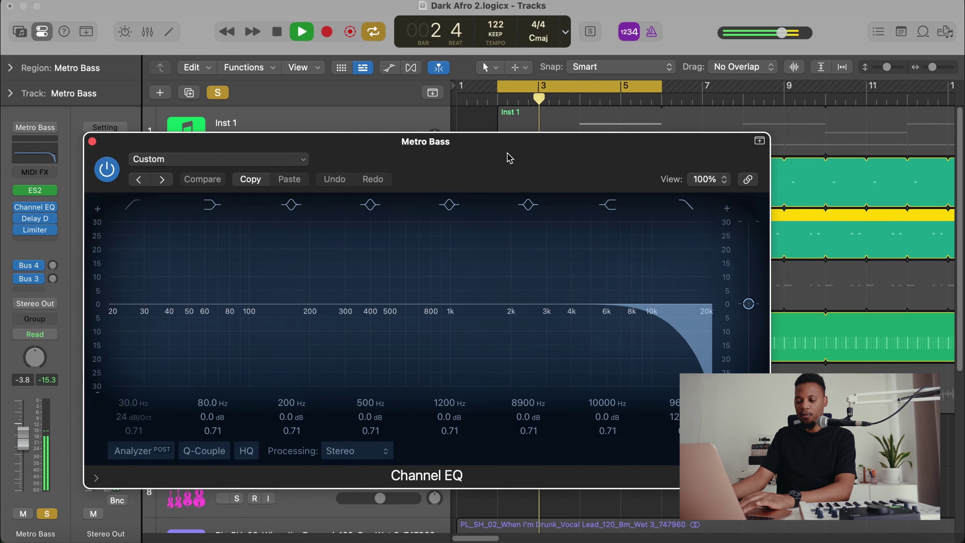
{"action": "left_click", "coordinate": [156, 450]}
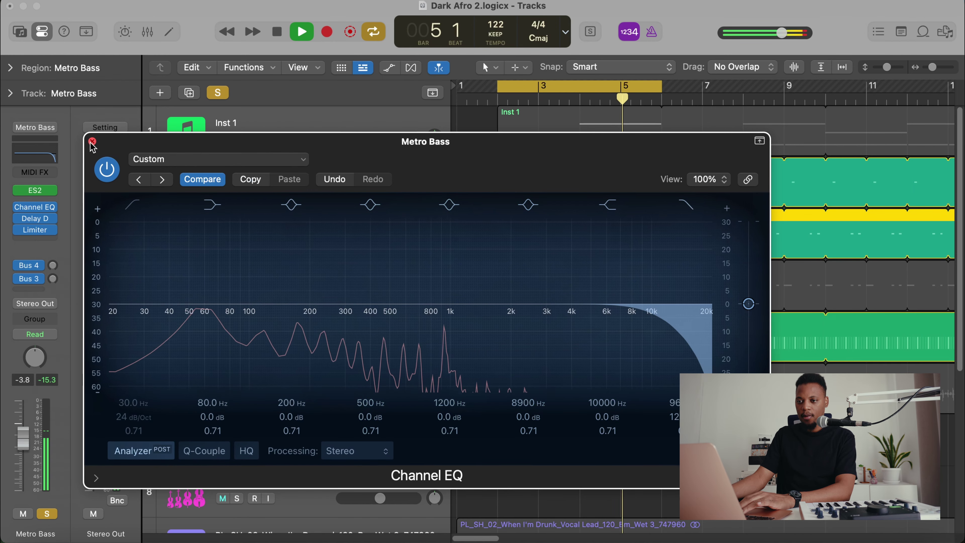
{"action": "key", "text": "super+w"}
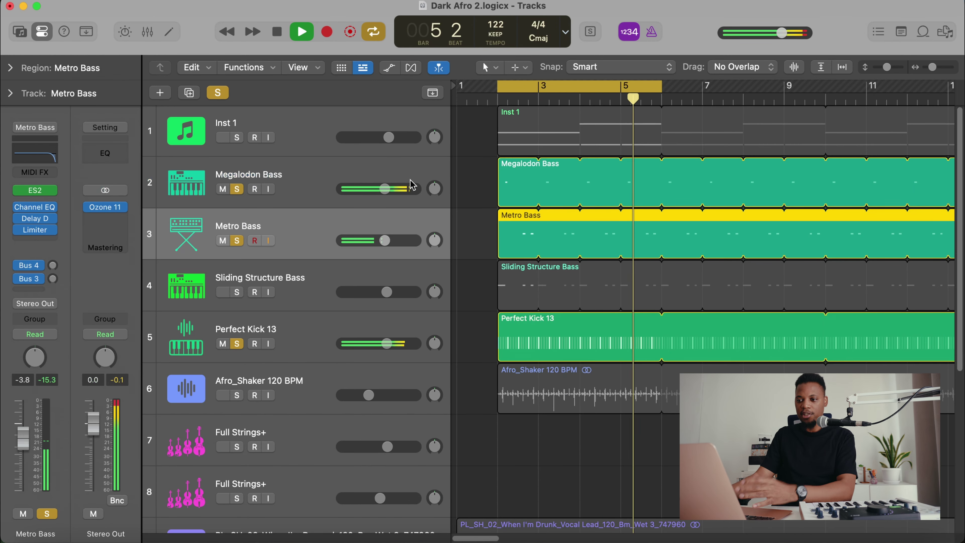
Solo the Sliding Structure Bass track and view its region's notes in the Piano Roll.
{"action": "left_click", "coordinate": [237, 292]}
{"action": "left_click", "coordinate": [329, 277]}
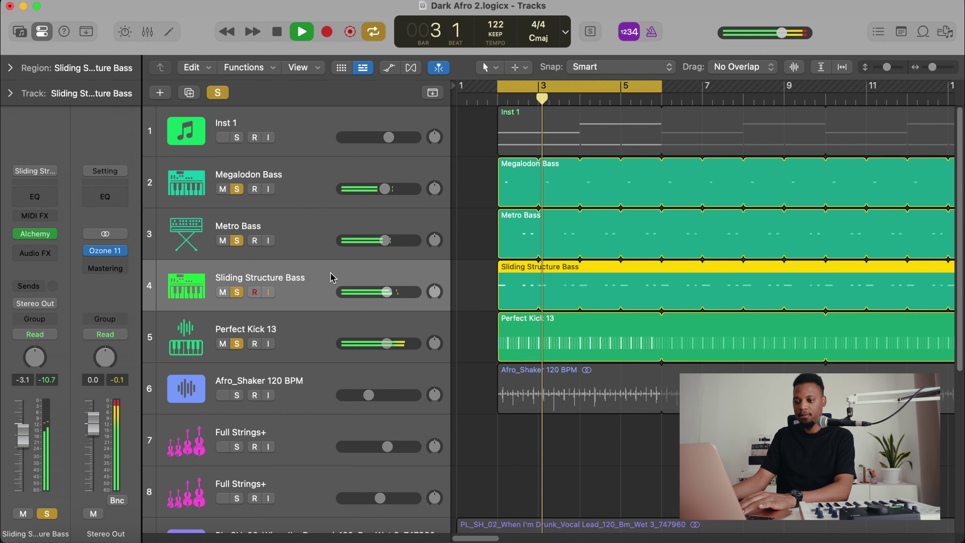
{"action": "double_click", "coordinate": [528, 292]}
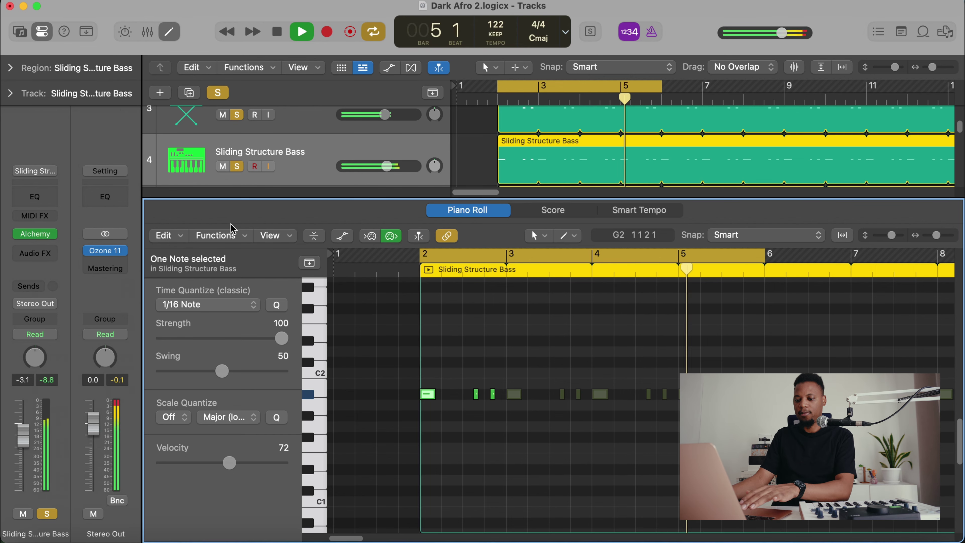
{"action": "key", "text": "p"}
Examine the Quick Sampler on the Perfect Kick 13 track, close it, and stop playback.
{"action": "left_click", "coordinate": [297, 209]}
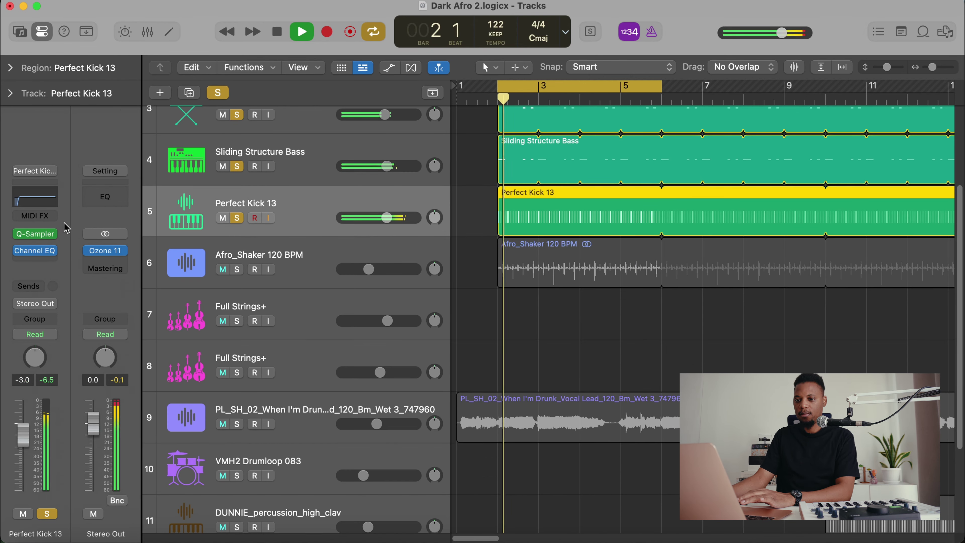
{"action": "left_click", "coordinate": [42, 234]}
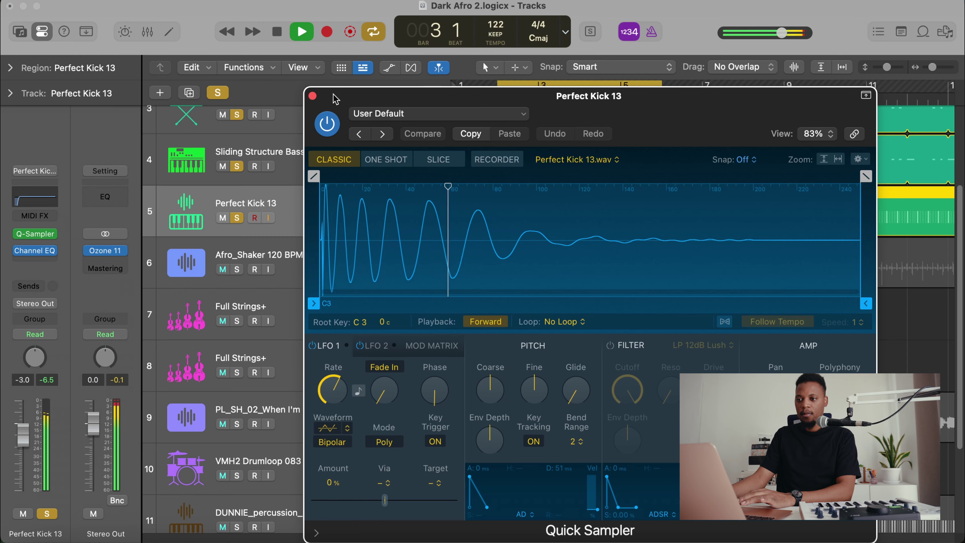
{"action": "left_click", "coordinate": [310, 99]}
{"action": "scroll", "coordinate": [466, 181], "scroll_direction": "up", "scroll_amount": 3}
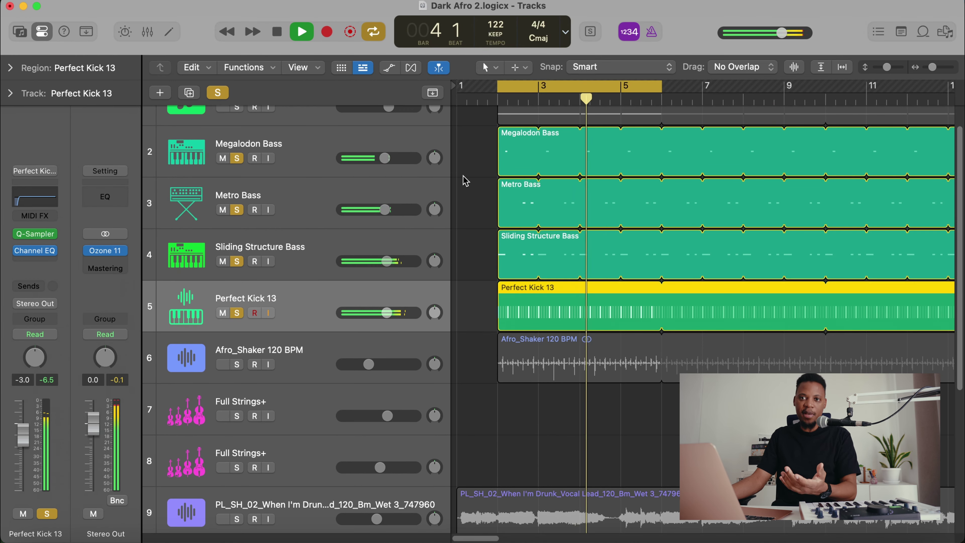
{"action": "key", "text": "space"}
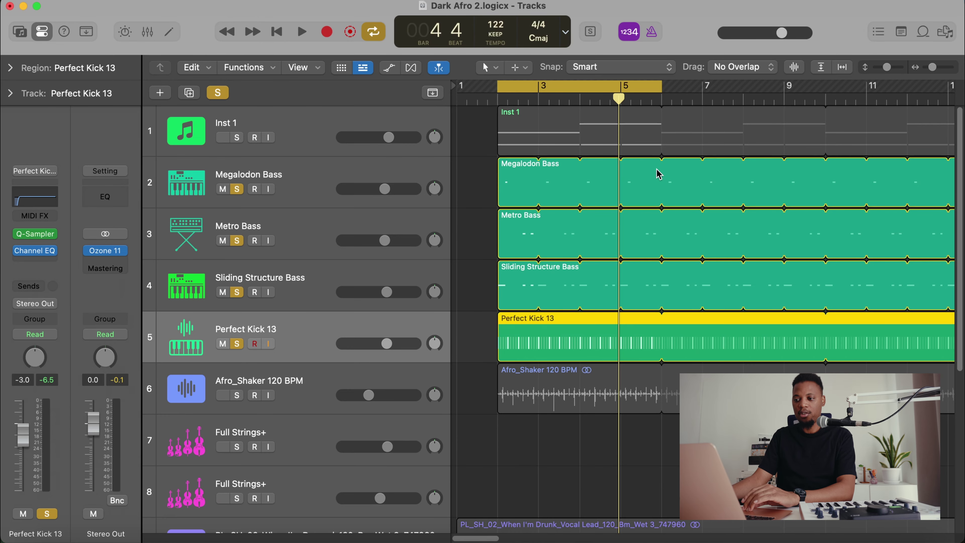
Solo the Inst 1 track along with the three bass tracks and the kick.
{"action": "scroll", "coordinate": [530, 234], "scroll_direction": "down", "scroll_amount": 4}
{"action": "scroll", "coordinate": [440, 255], "scroll_direction": "up", "scroll_amount": 4}
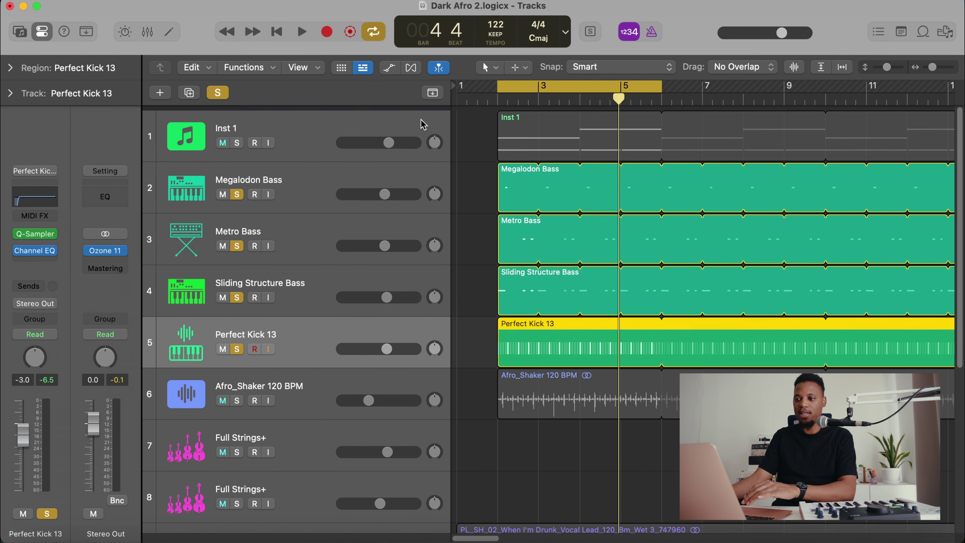
{"action": "left_click", "coordinate": [237, 137]}
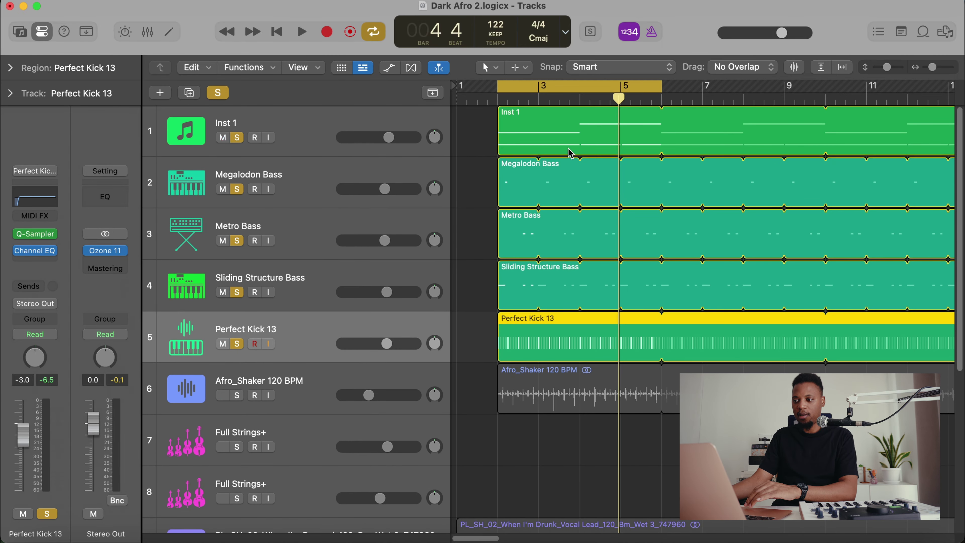
{"action": "scroll", "coordinate": [576, 152], "scroll_direction": "down", "scroll_amount": 3}
{"action": "scroll", "coordinate": [578, 139], "scroll_direction": "up", "scroll_amount": 2}
{"action": "scroll", "coordinate": [577, 138], "scroll_direction": "down", "scroll_amount": 3}
{"action": "scroll", "coordinate": [342, 171], "scroll_direction": "up", "scroll_amount": 4}
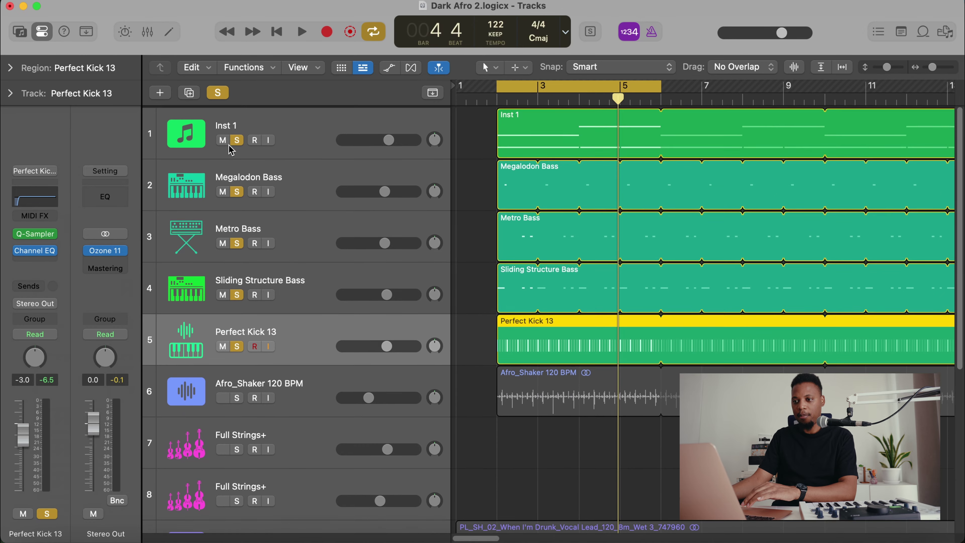
Start playback and solo the Afro_Shaker 120 BPM track.
{"action": "scroll", "coordinate": [549, 215], "scroll_direction": "down", "scroll_amount": 4}
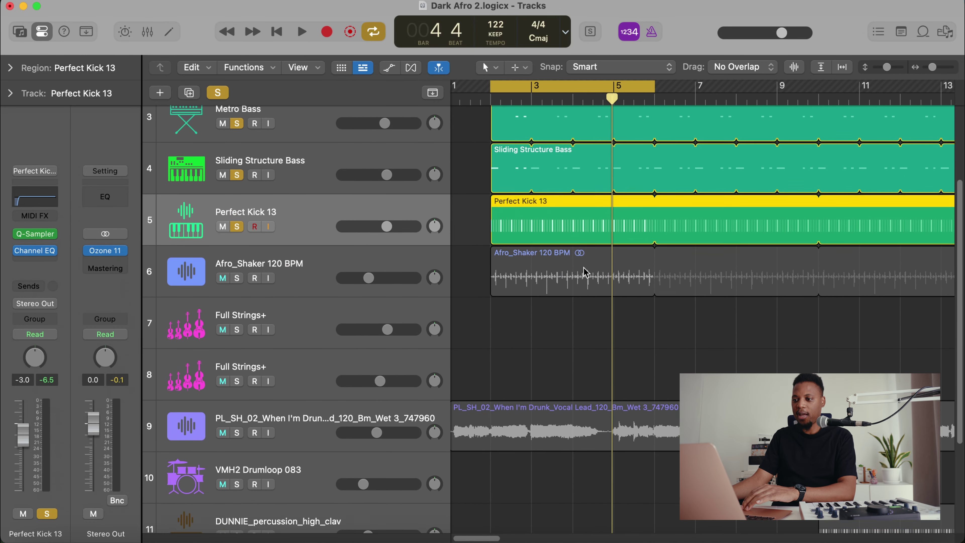
{"action": "scroll", "coordinate": [544, 267], "scroll_direction": "up", "scroll_amount": 1}
{"action": "key", "text": "space"}
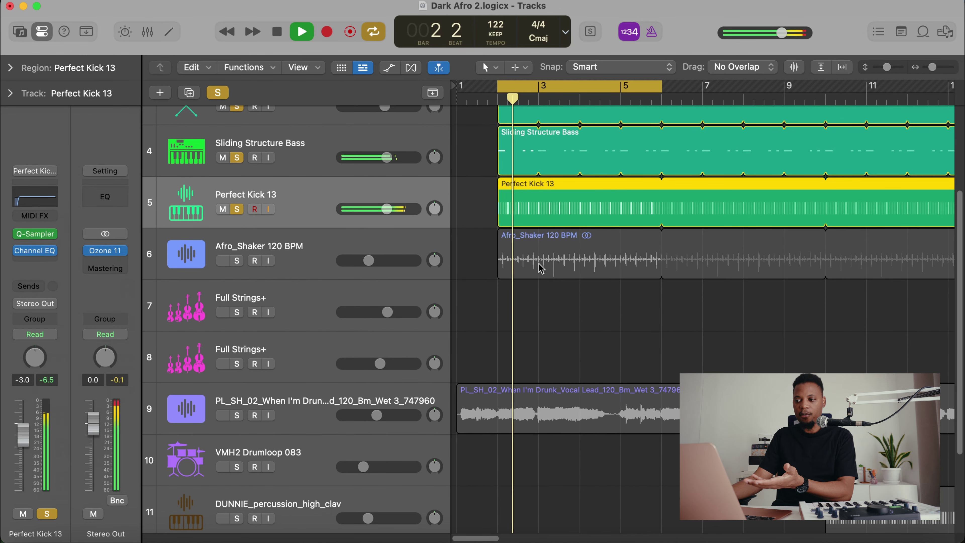
{"action": "left_click", "coordinate": [223, 261]}
{"action": "left_click", "coordinate": [237, 260]}
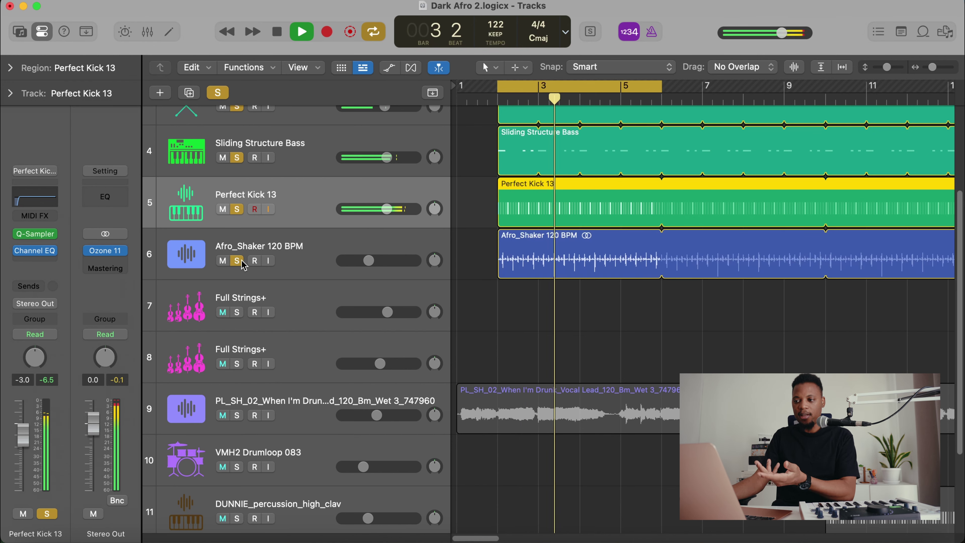
Extend the end of the cycle range to bar 19.
{"action": "scroll", "coordinate": [656, 162], "scroll_direction": "right", "scroll_amount": 2}
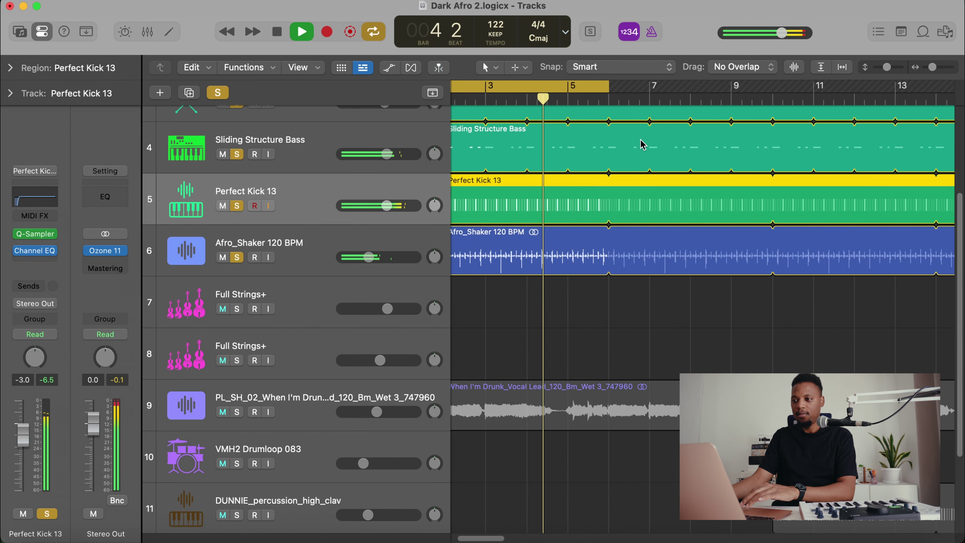
{"action": "left_click_drag", "start_coordinate": [932, 67], "coordinate": [885, 67]}
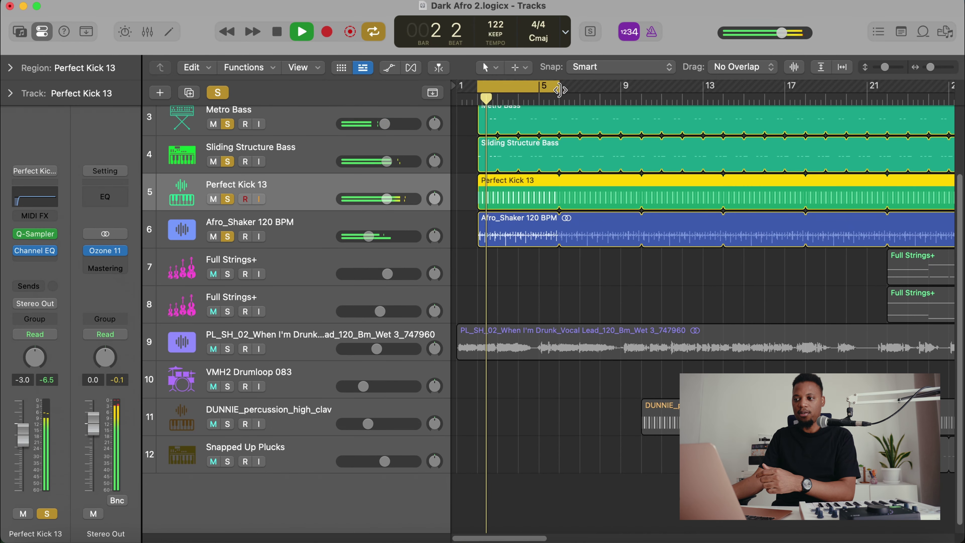
{"action": "left_click_drag", "start_coordinate": [558, 88], "coordinate": [826, 88]}
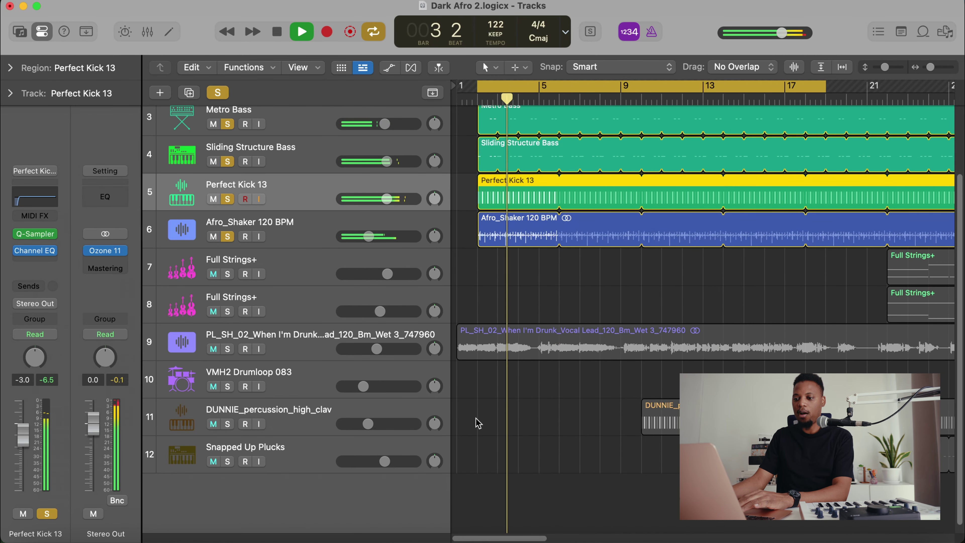
Solo the DUNNIE_percussion_high_clav track and play from about bar 10, where its region begins.
{"action": "left_click", "coordinate": [228, 424]}
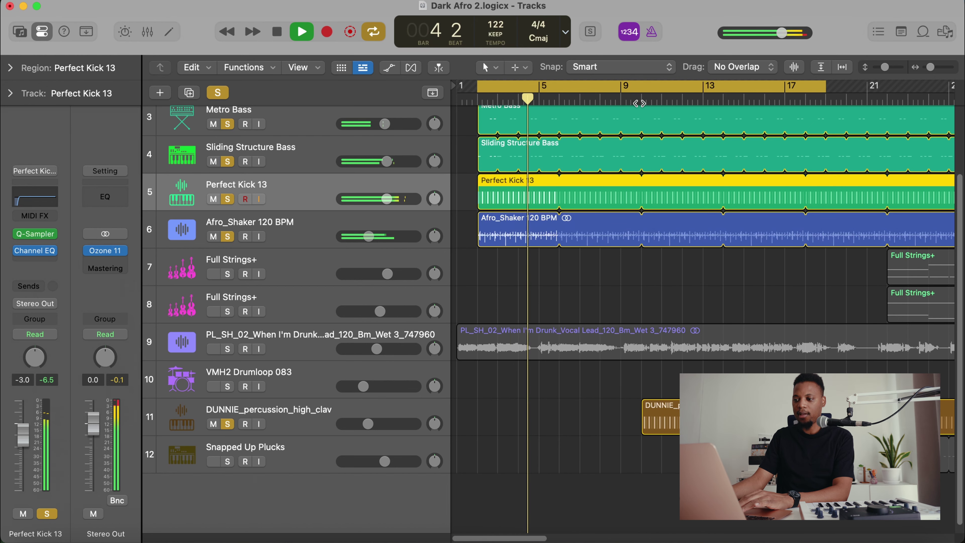
{"action": "left_click", "coordinate": [646, 100]}
{"action": "scroll", "coordinate": [568, 293], "scroll_direction": "right", "scroll_amount": 5}
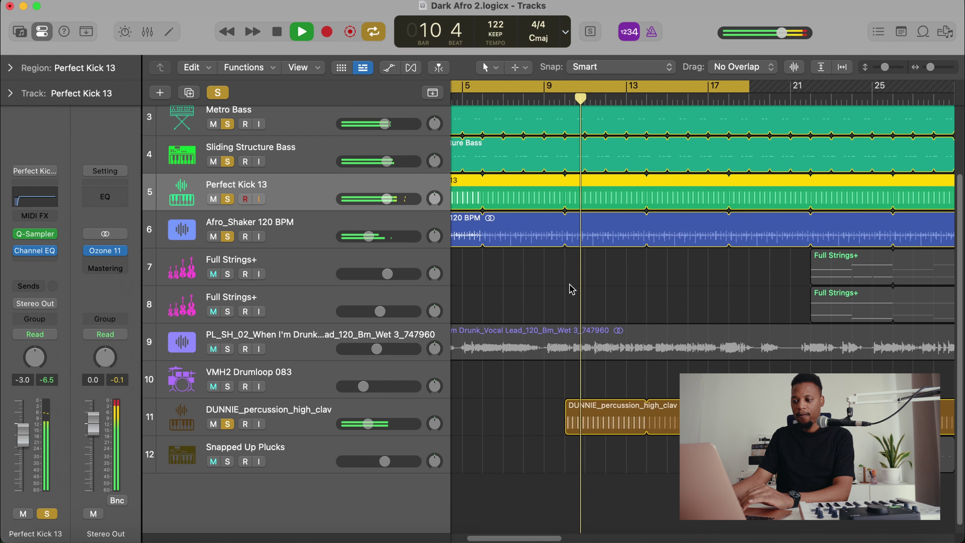
{"action": "scroll", "coordinate": [571, 287], "scroll_direction": "right", "scroll_amount": 5}
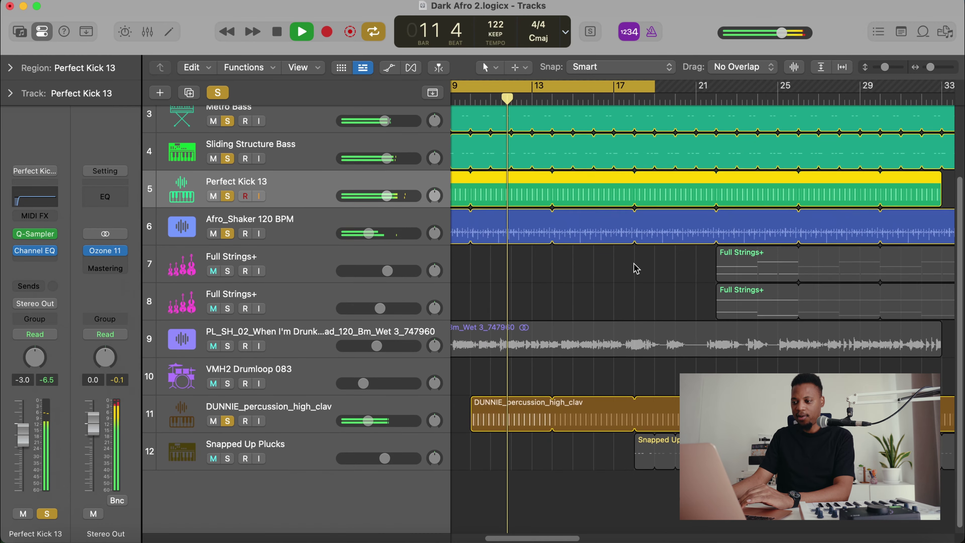
Stop playback and set the cycle range from bar 33 to bar 45.
{"action": "scroll", "coordinate": [622, 285], "scroll_direction": "right", "scroll_amount": 10}
{"action": "scroll", "coordinate": [622, 285], "scroll_direction": "up", "scroll_amount": 1}
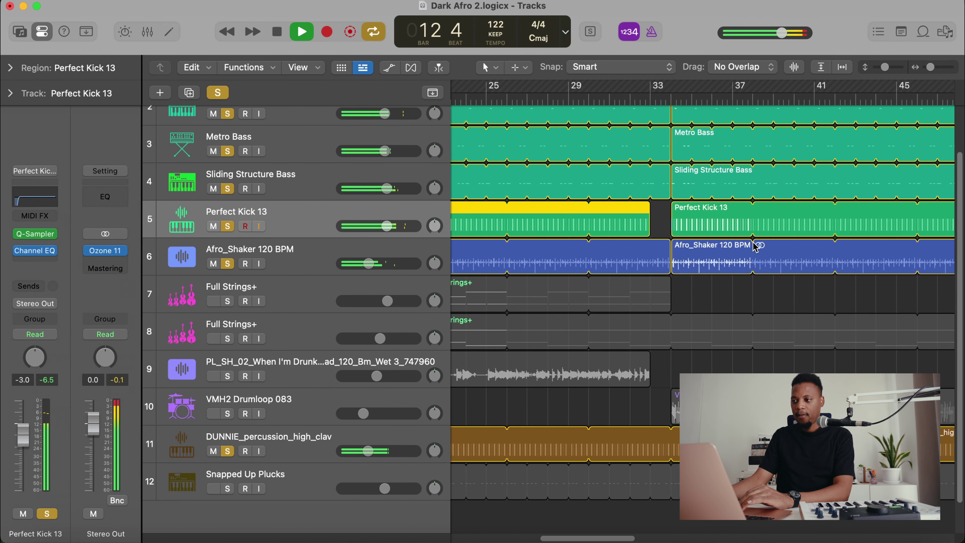
{"action": "key", "text": "space"}
{"action": "left_click_drag", "start_coordinate": [606, 88], "coordinate": [850, 86]}
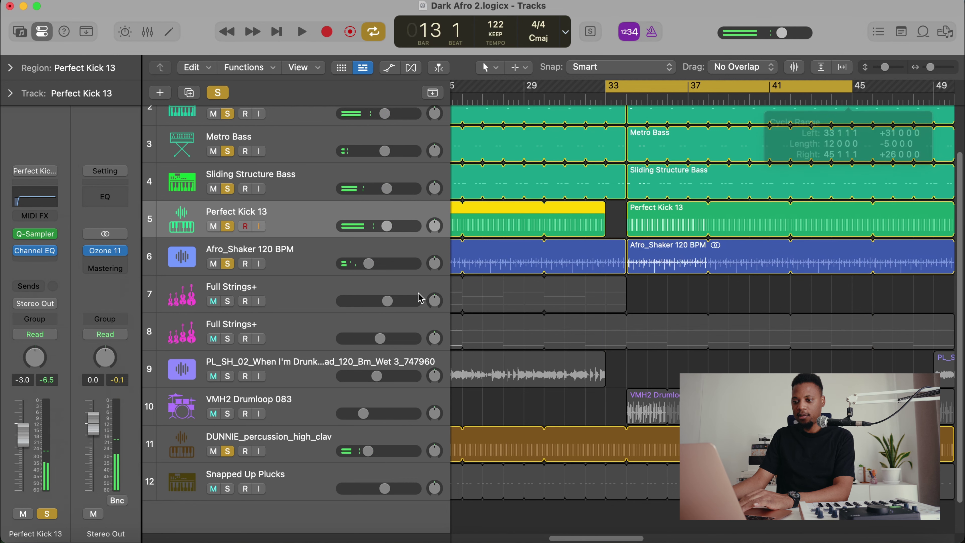
Solo the VMH2 Drumloop 083 track, play the section from bar 33, and stop playback.
{"action": "left_click", "coordinate": [228, 414]}
{"action": "key", "text": "space"}
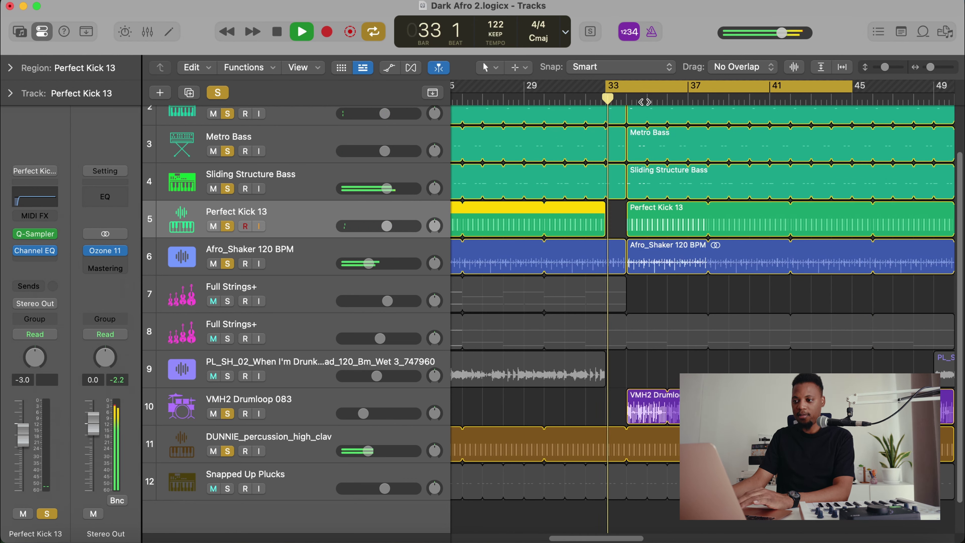
{"action": "scroll", "coordinate": [718, 304], "scroll_direction": "right", "scroll_amount": 3}
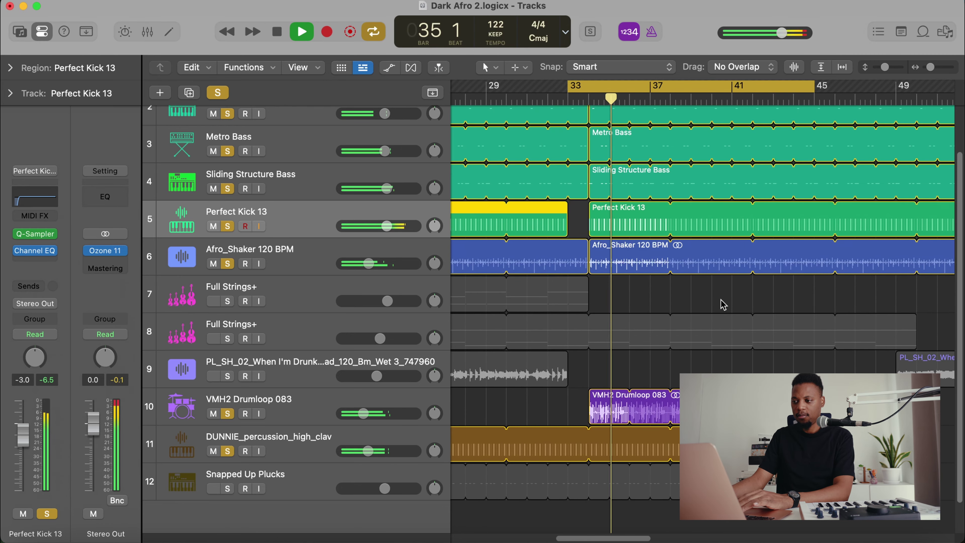
{"action": "key", "text": "space"}
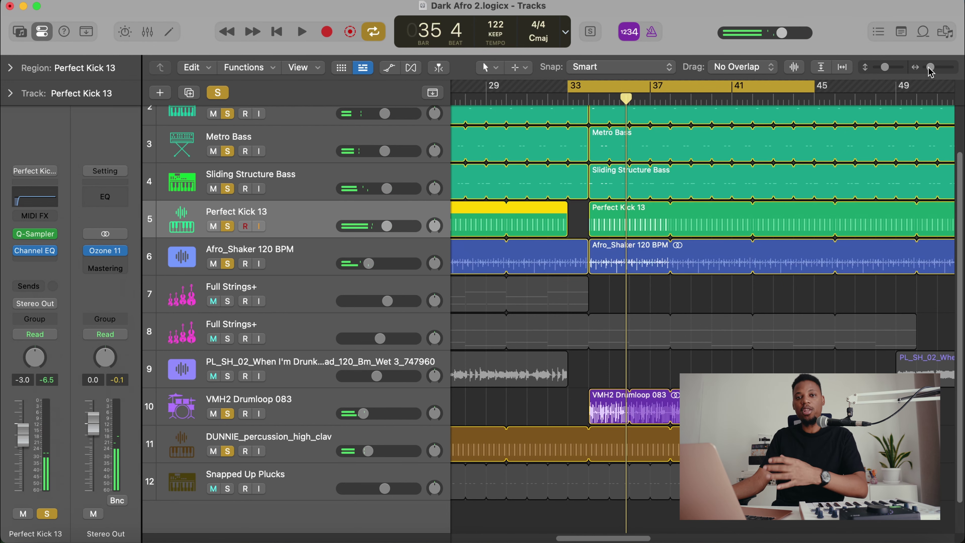
Extend the start of the cycle range back to bar 25.
{"action": "left_click_drag", "start_coordinate": [931, 67], "coordinate": [929, 67]}
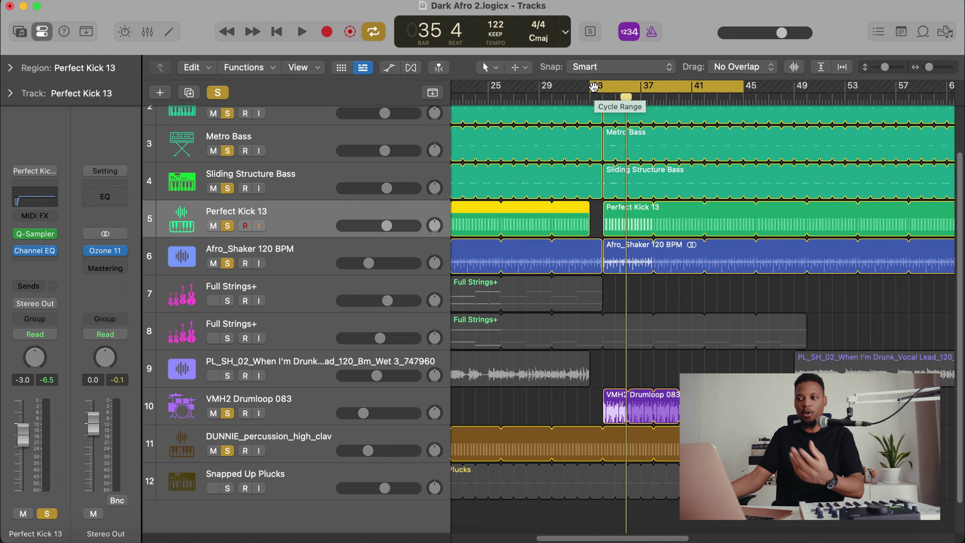
{"action": "left_click_drag", "start_coordinate": [591, 90], "coordinate": [495, 95]}
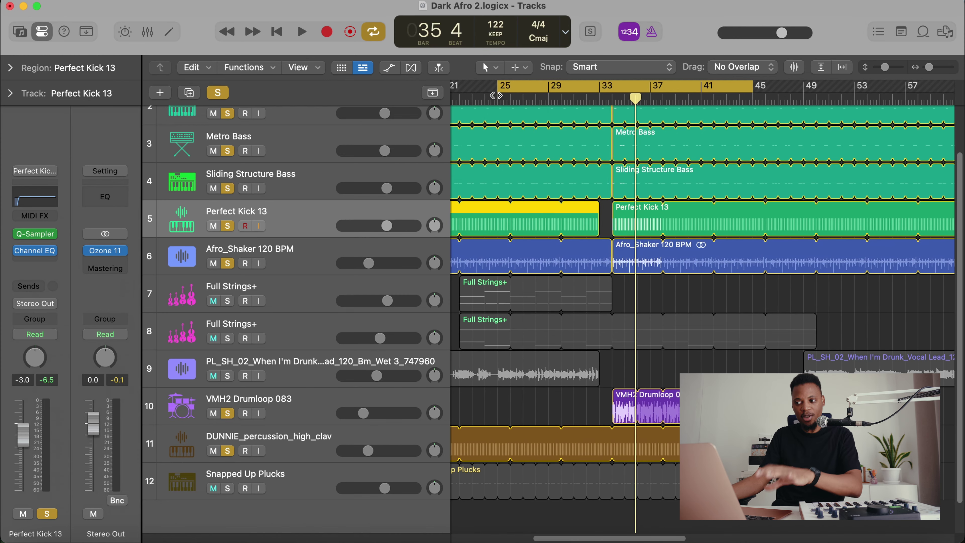